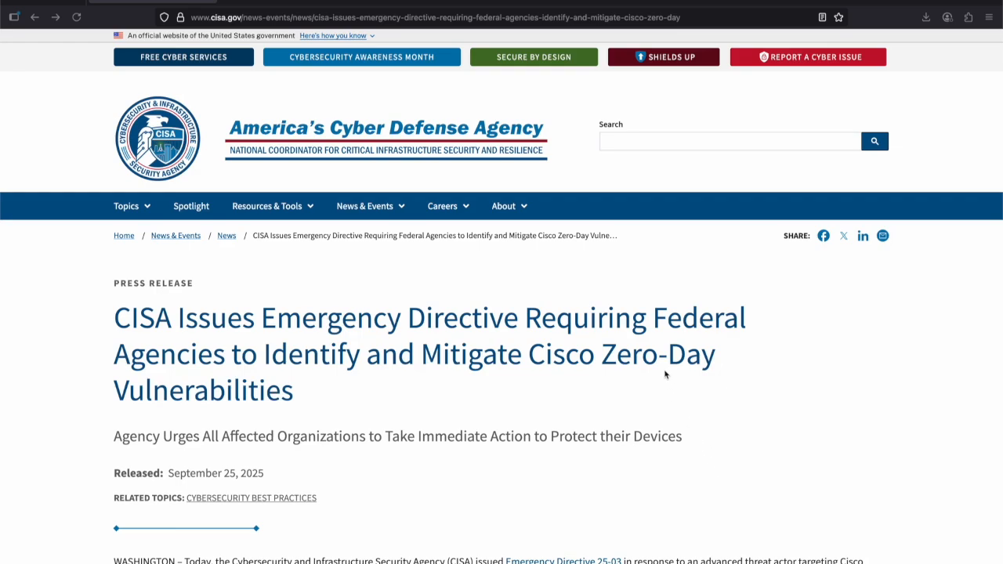
# - Open Emergency Directive 25-03 from the CISA press release and review its background section and listed CVEs
pyautogui.scroll(-3, 558, 255)
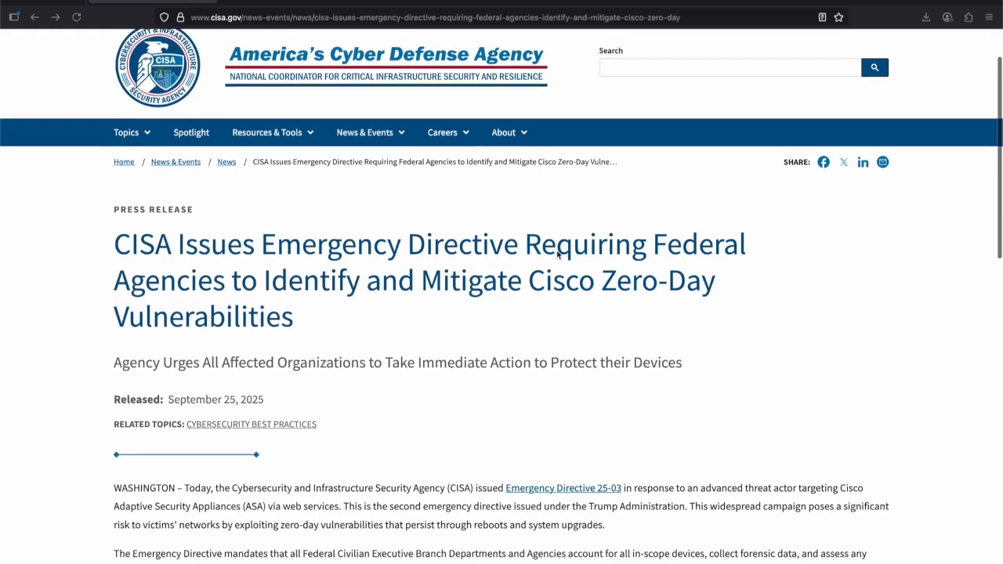
pyautogui.scroll(-3, 558, 255)
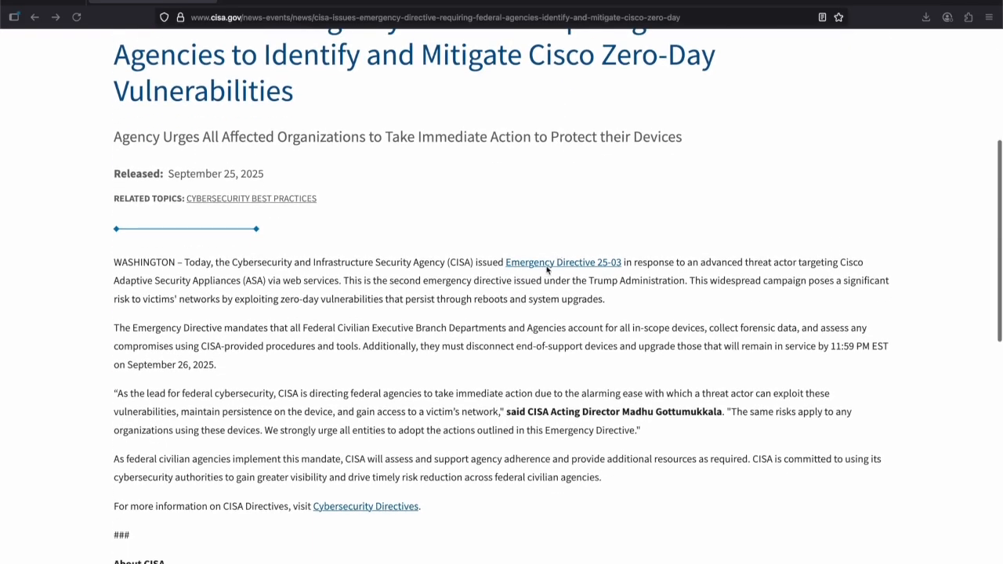
pyautogui.click(571, 264)
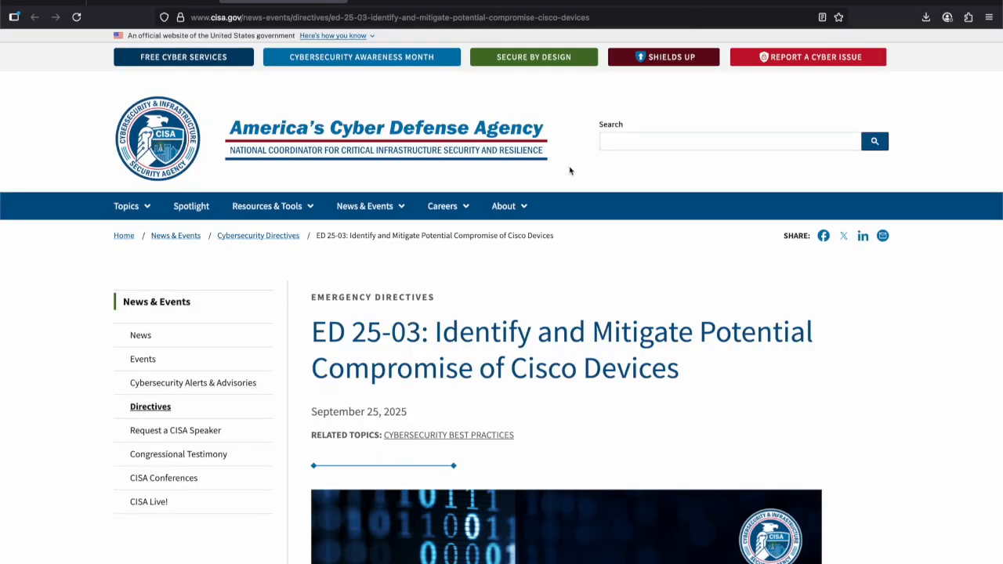
pyautogui.scroll(-2, 569, 168)
pyautogui.scroll(-4, 569, 171)
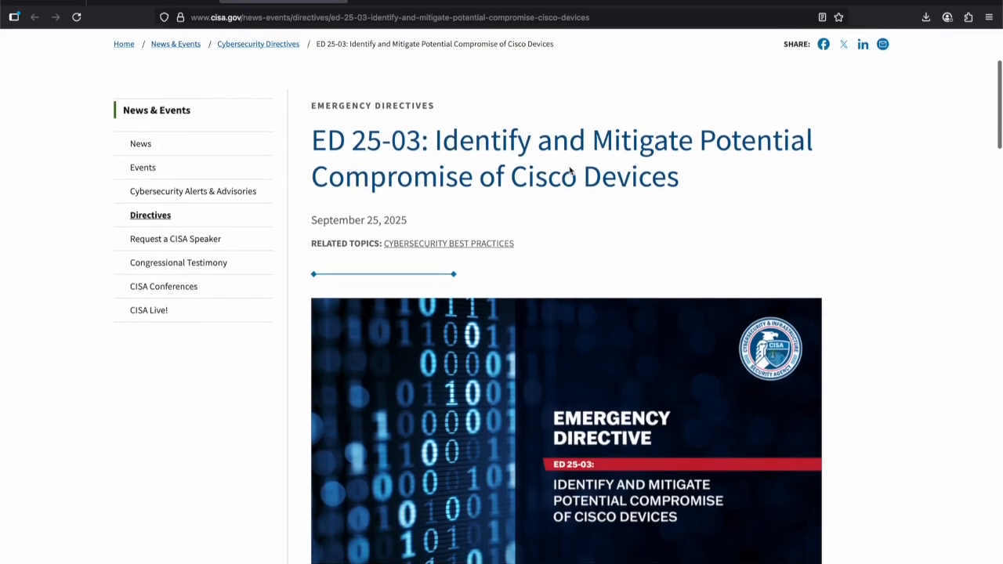
pyautogui.scroll(-6, 569, 166)
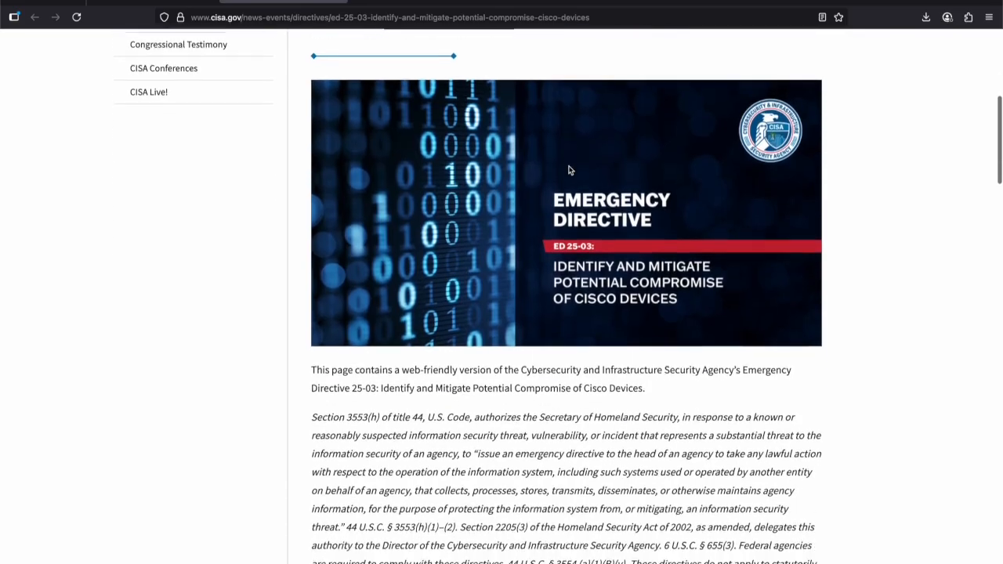
pyautogui.scroll(-5, 569, 169)
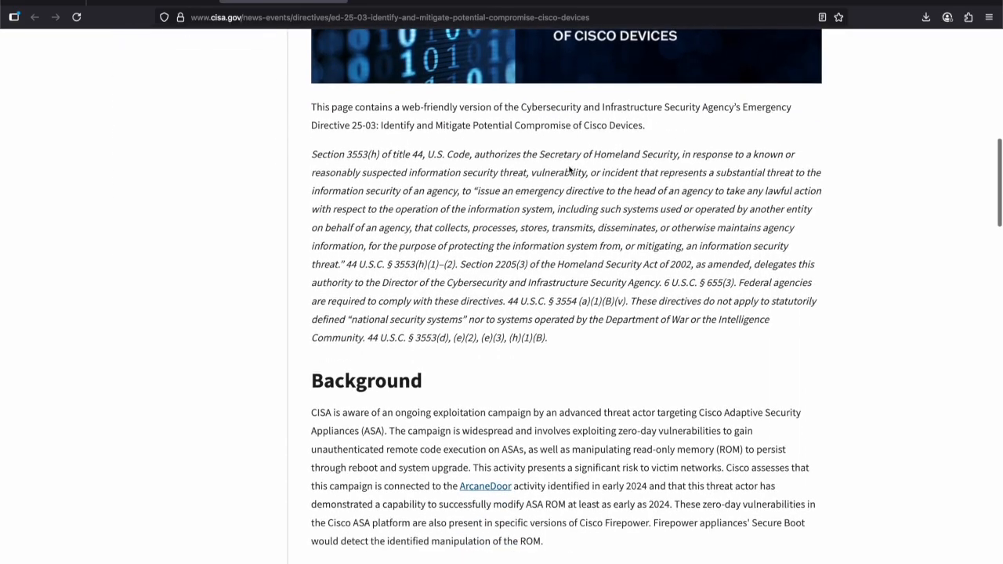
pyautogui.scroll(-4, 570, 167)
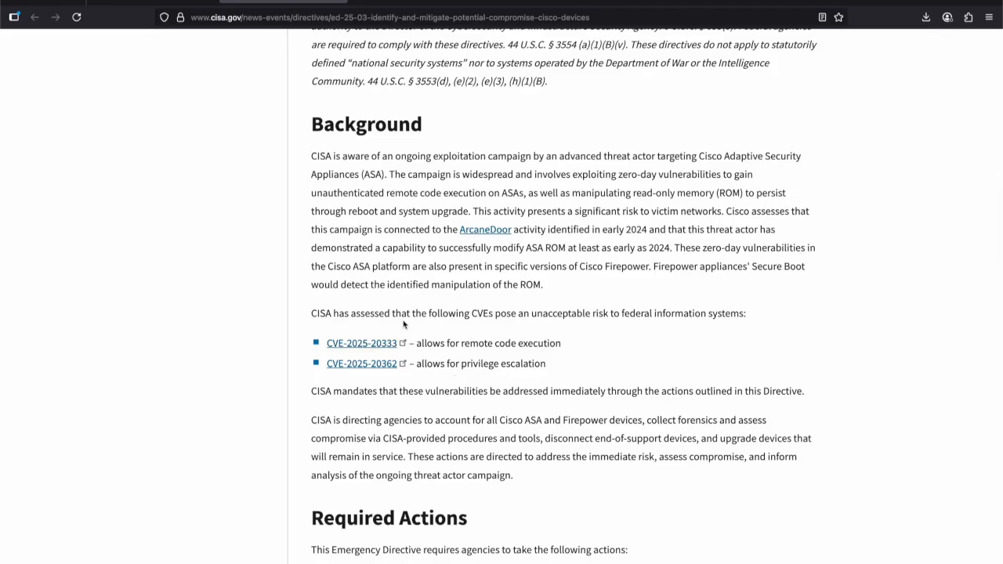
# - Switch to the Cisco advisory for CVE-2025-20333 and review its summary and the vulnerable ASA and FTD configurations
pyautogui.click(418, 2)
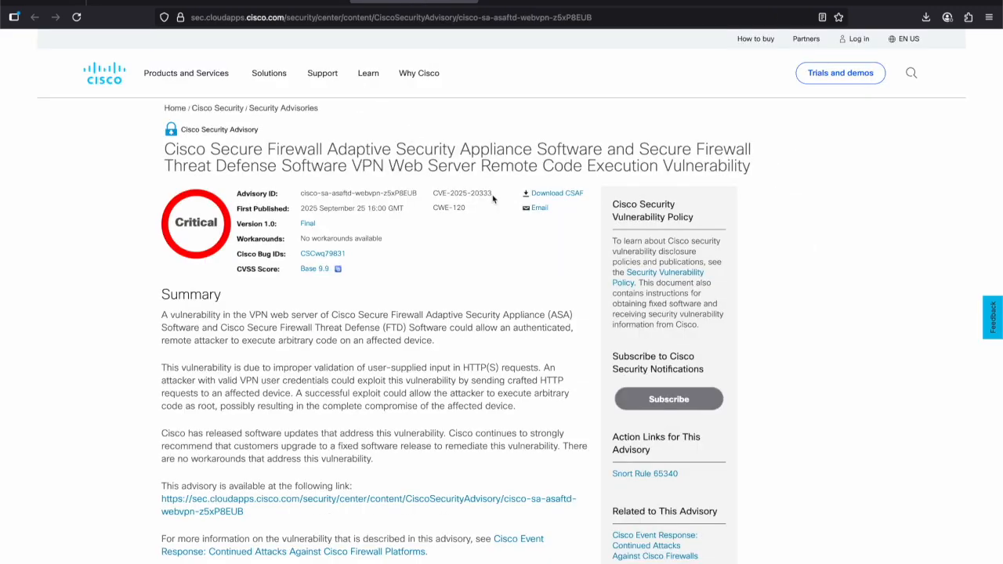
pyautogui.moveTo(494, 200); pyautogui.dragTo(472, 195)
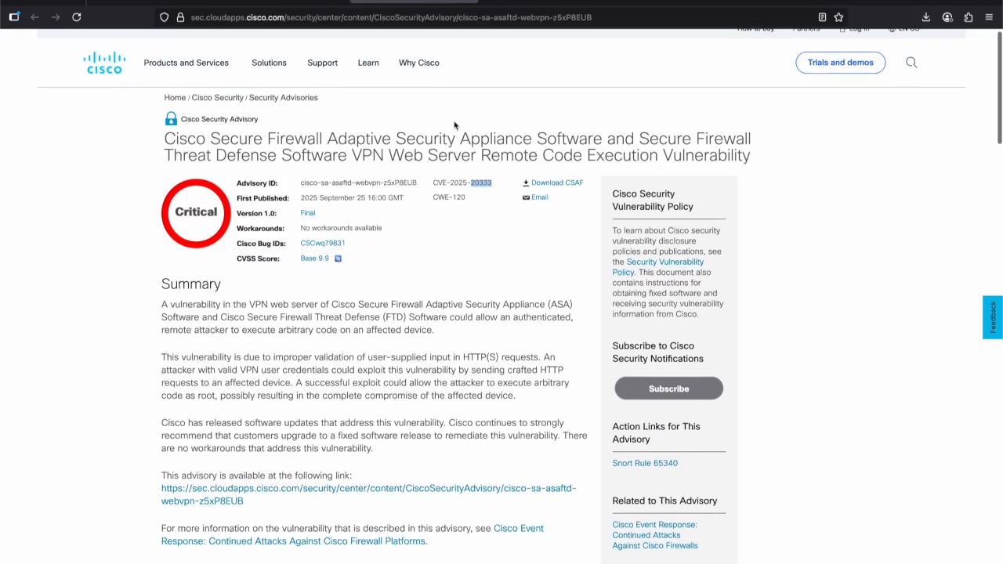
pyautogui.scroll(-2, 457, 128)
pyautogui.scroll(-5, 455, 123)
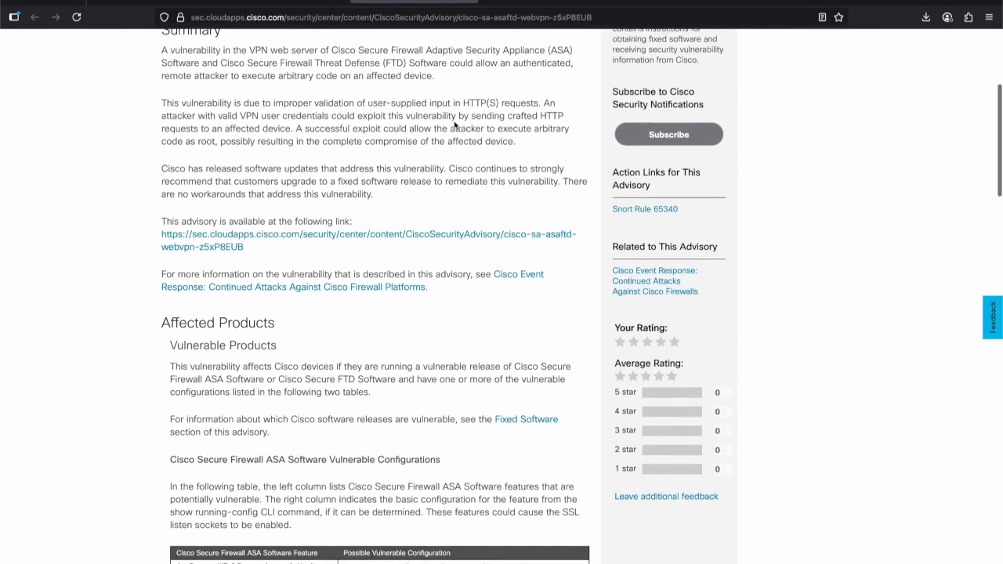
pyautogui.scroll(-4, 454, 120)
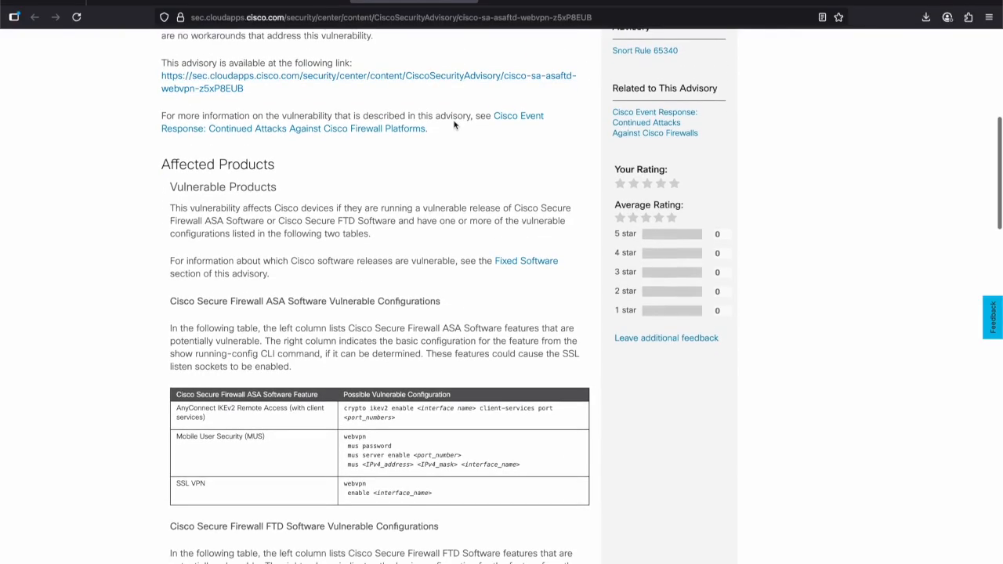
pyautogui.scroll(-2, 454, 121)
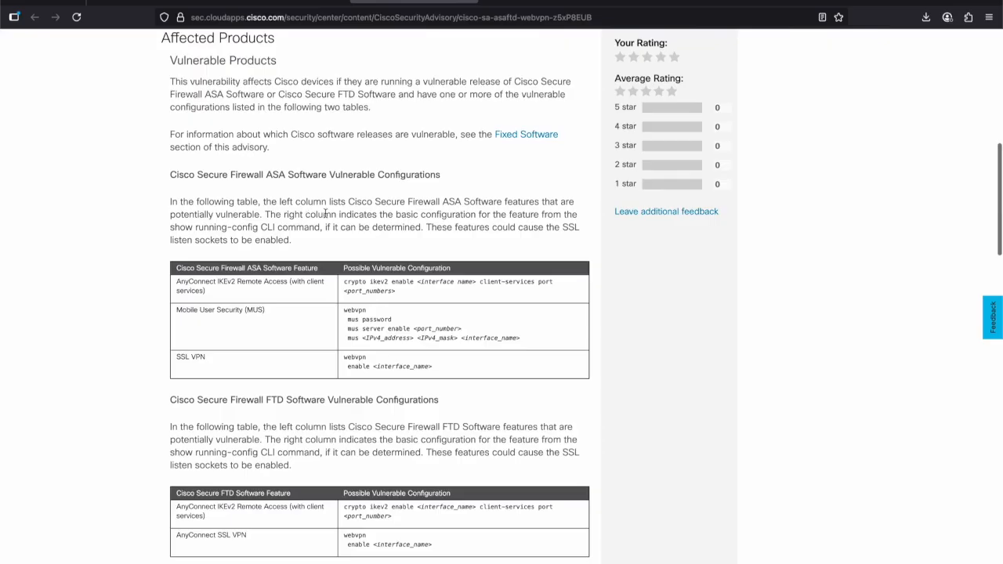
pyautogui.scroll(-1, 342, 229)
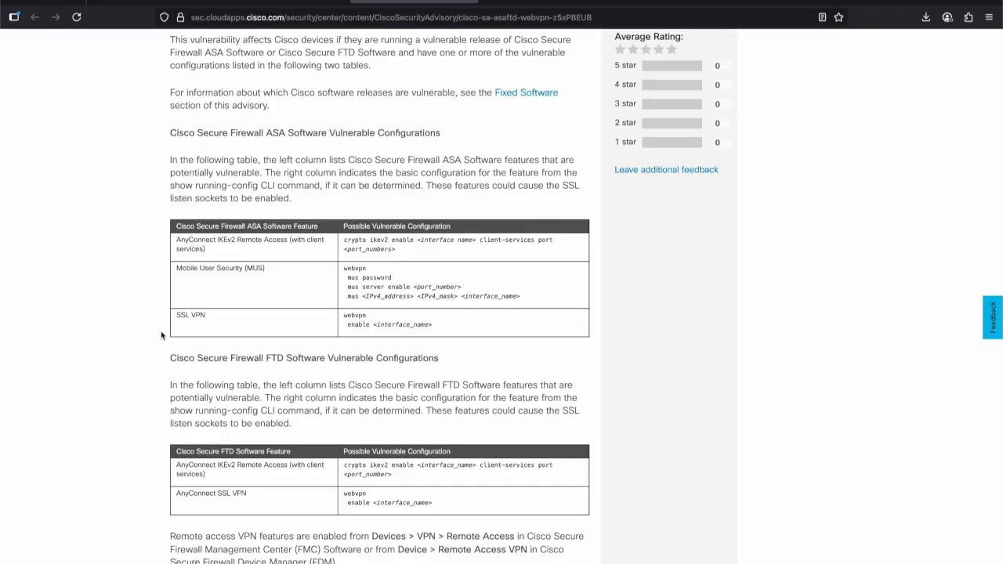
pyautogui.scroll(-1, 346, 410)
pyautogui.scroll(-1, 346, 410)
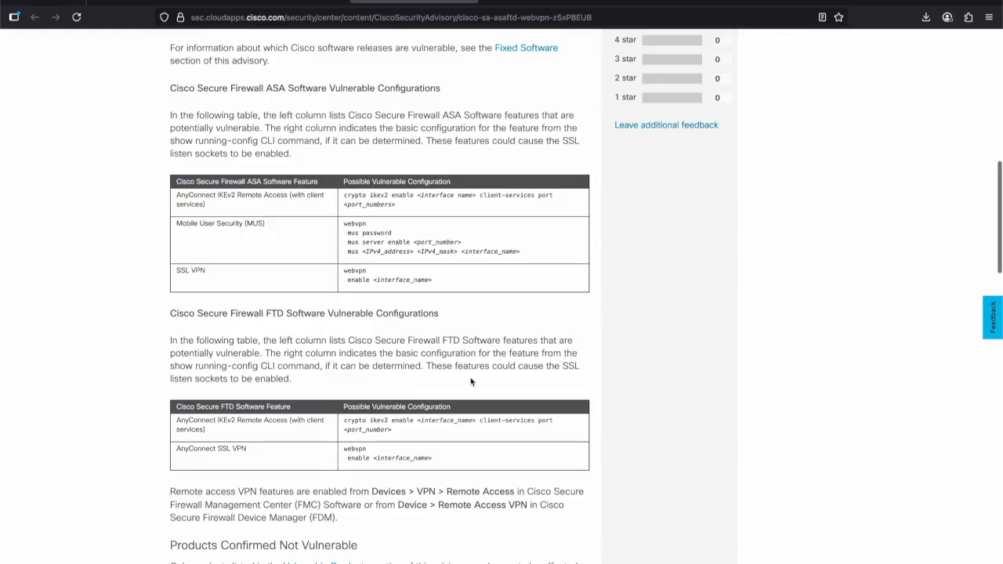
pyautogui.scroll(4, 632, 374)
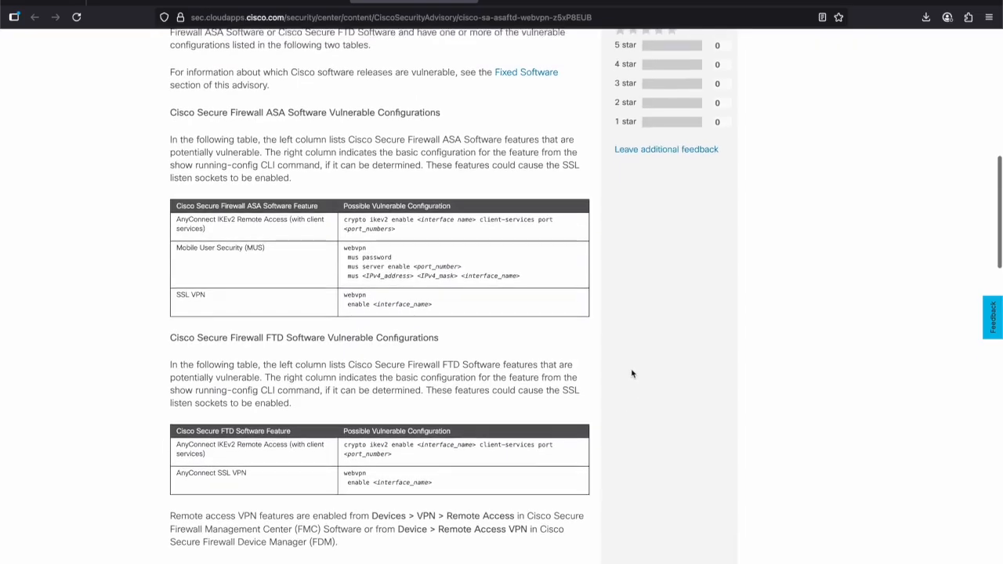
pyautogui.scroll(12, 632, 373)
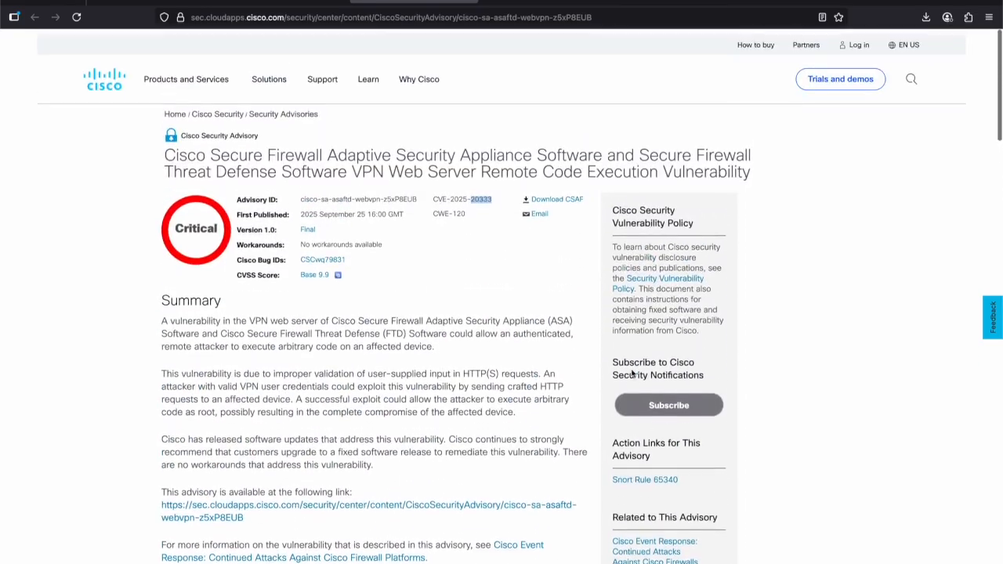
pyautogui.click(496, 195)
# - Switch to the Cisco advisory for CVE-2025-20362 and review its summary and vulnerable configuration tables
pyautogui.click(549, 1)
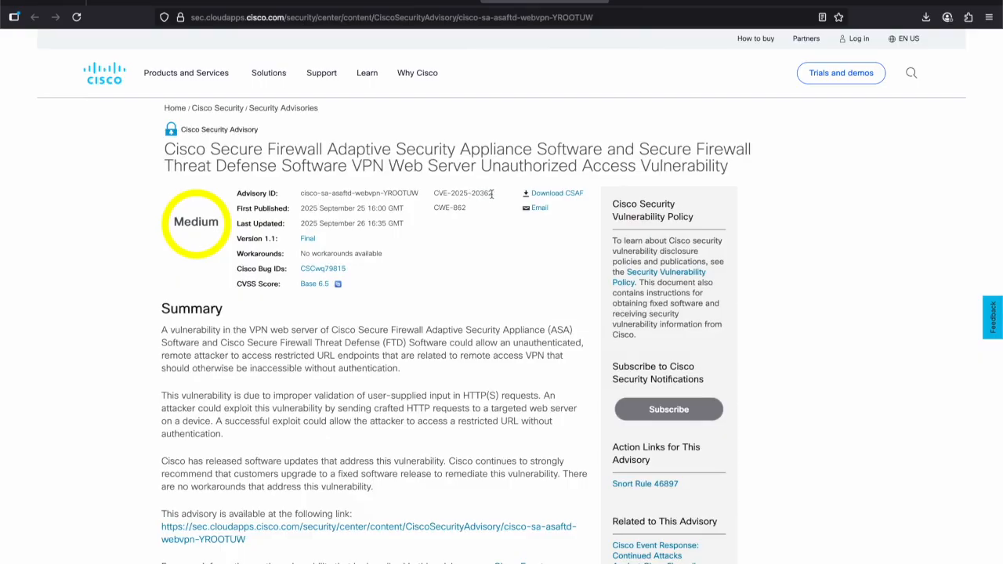
pyautogui.scroll(-5, 493, 193)
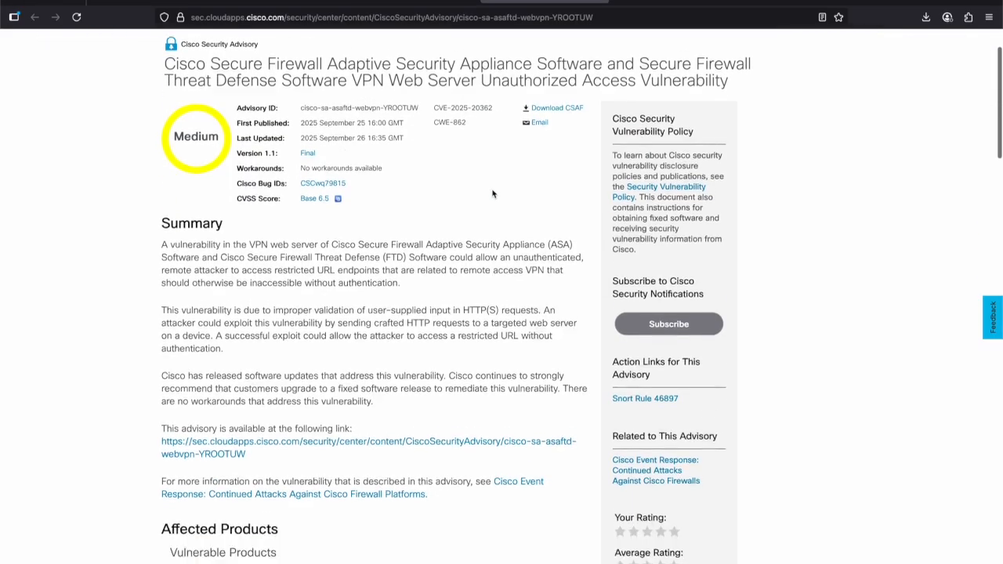
pyautogui.scroll(-3, 491, 189)
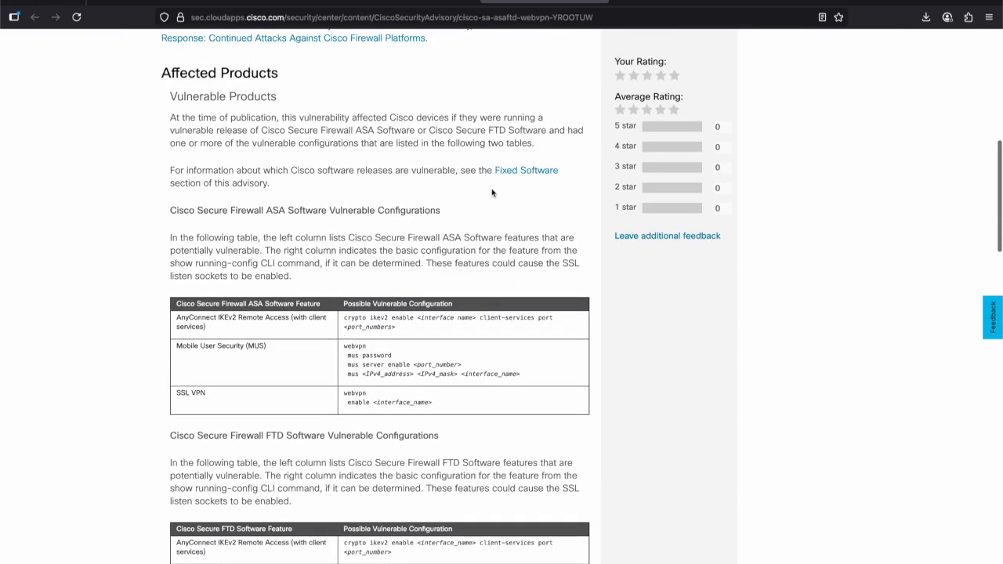
pyautogui.scroll(-1, 347, 233)
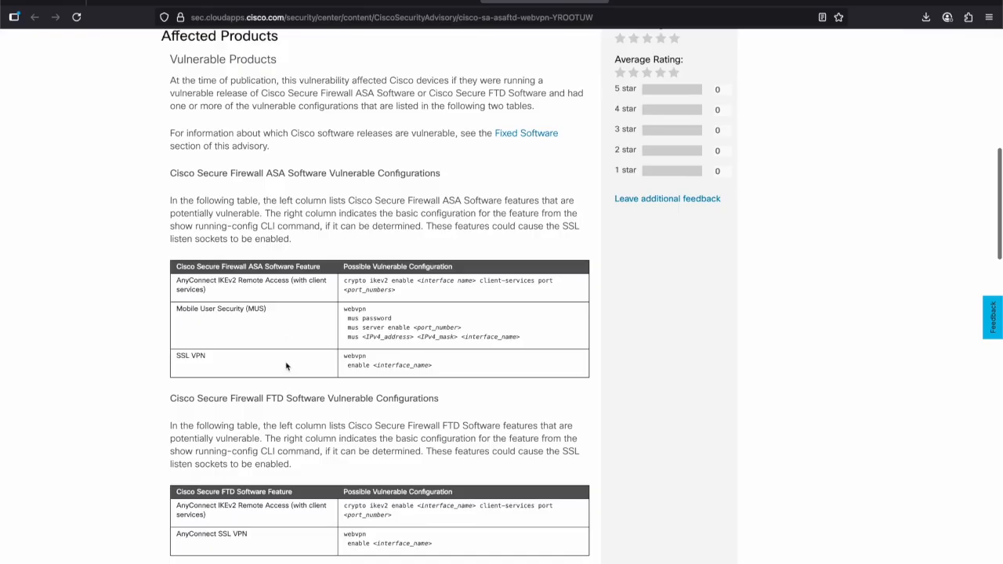
pyautogui.scroll(7, 534, 171)
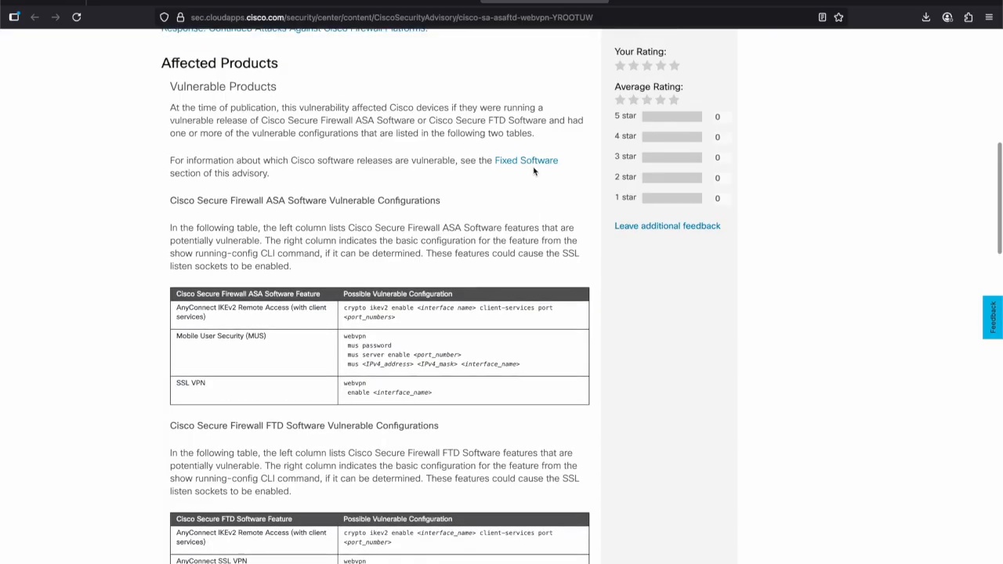
pyautogui.scroll(7, 534, 171)
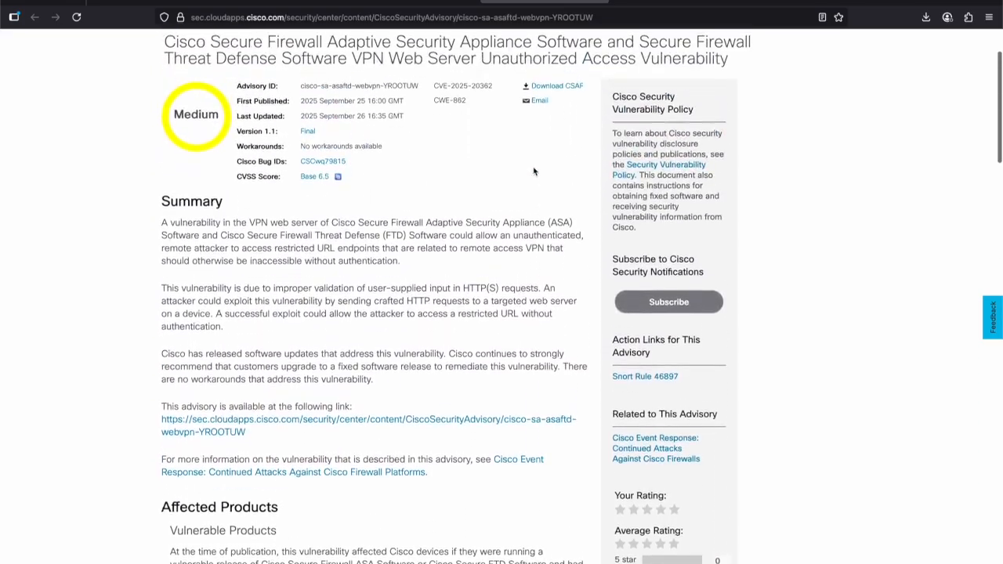
pyautogui.scroll(1, 534, 134)
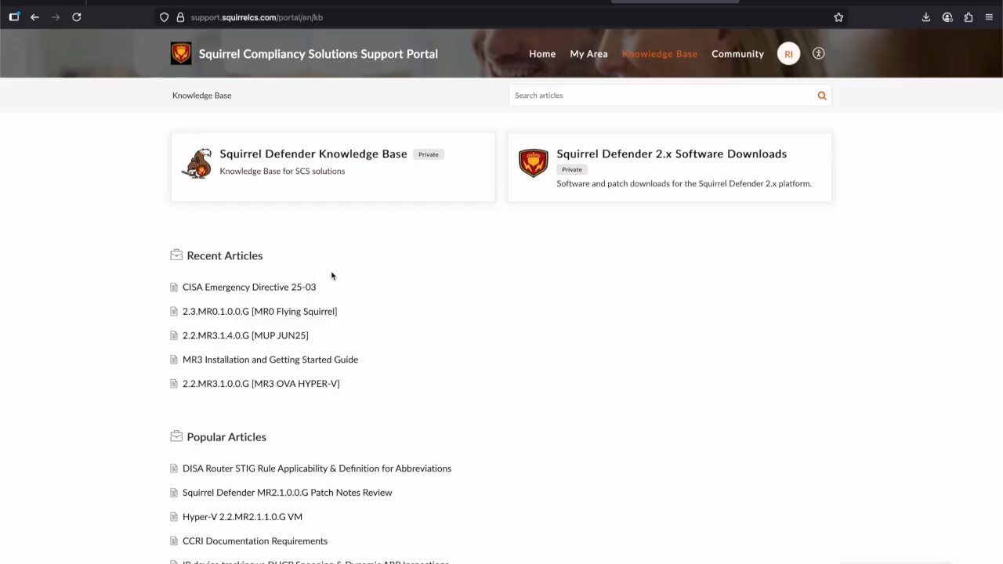
# - Open the CISA Emergency Directive 25-03 article in the Squirrel support knowledge base and review its download links and covered CVEs
pyautogui.click(264, 290)
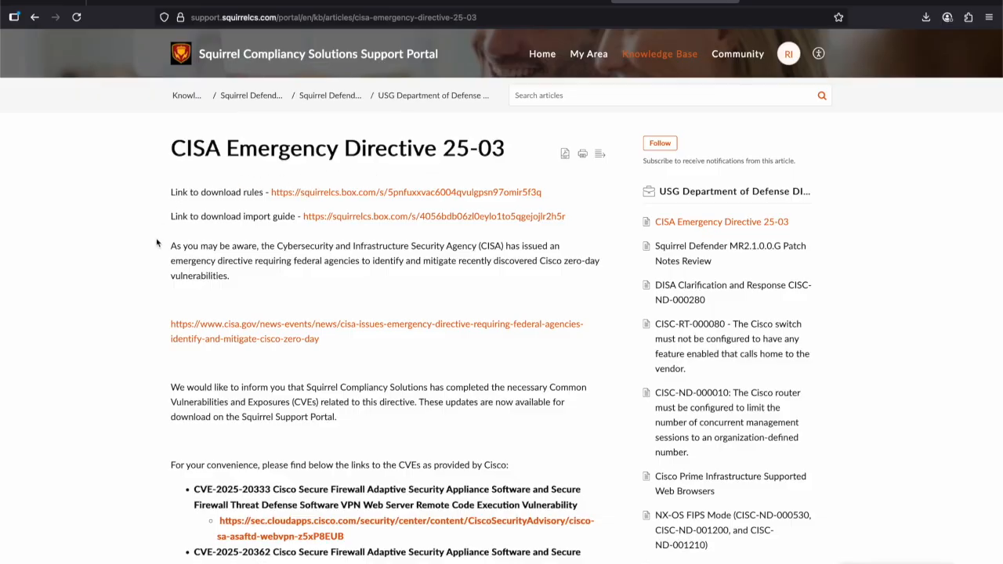
pyautogui.scroll(-3, 157, 243)
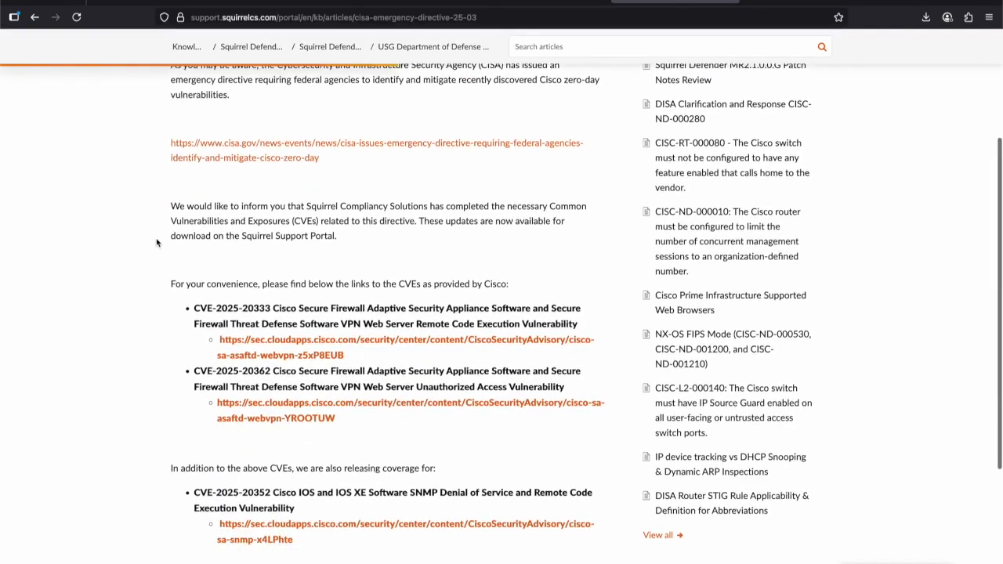
pyautogui.scroll(2, 157, 243)
pyautogui.scroll(2, 157, 243)
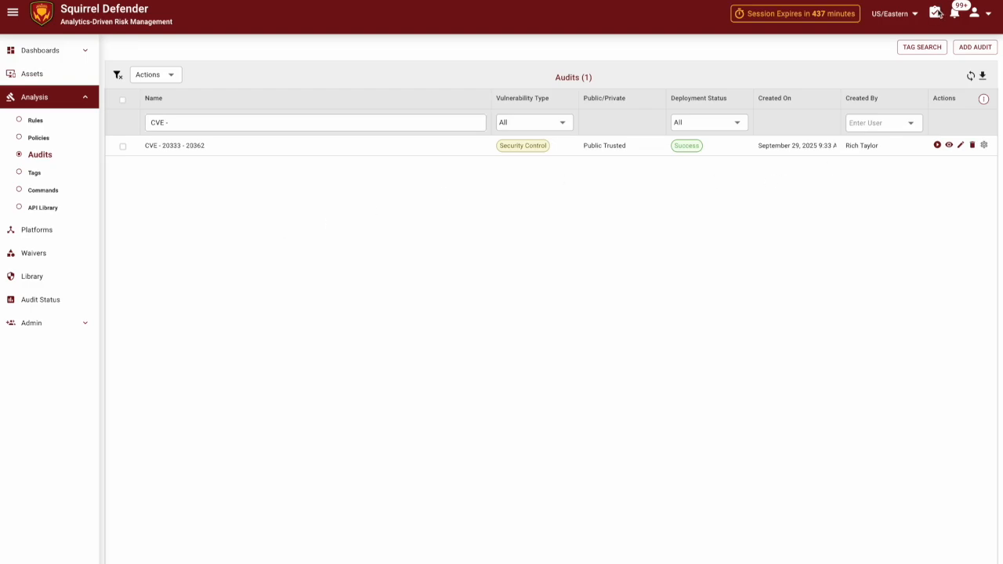
# - Switch to Squirrel Defender, check the installed version in its About information, and close it
pyautogui.click(976, 13)
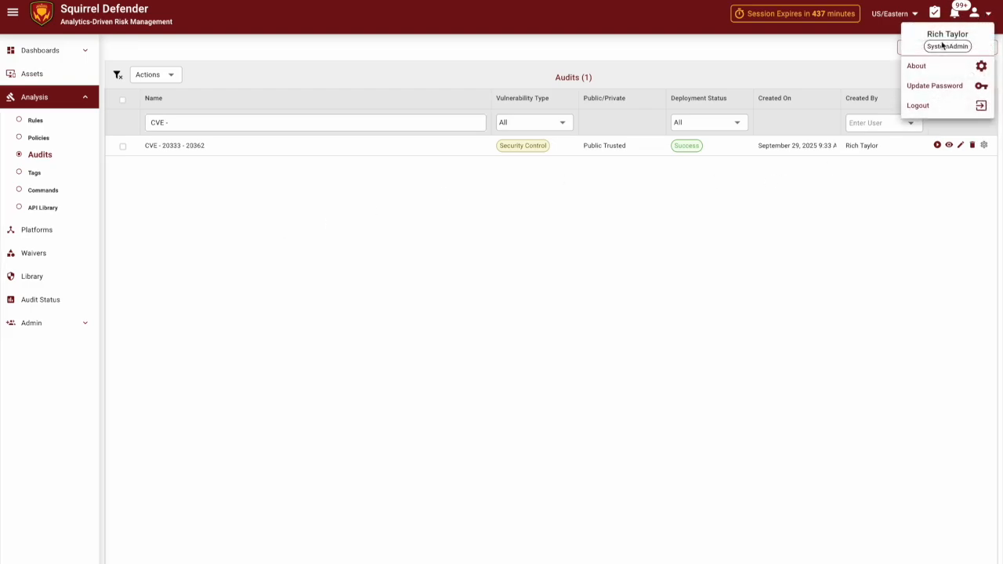
pyautogui.click(916, 63)
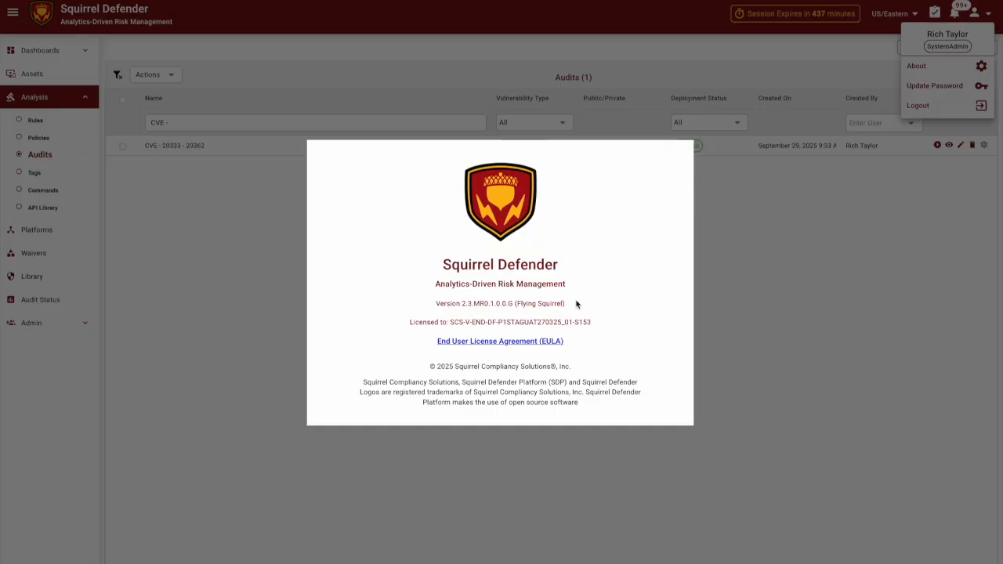
pyautogui.click(737, 250)
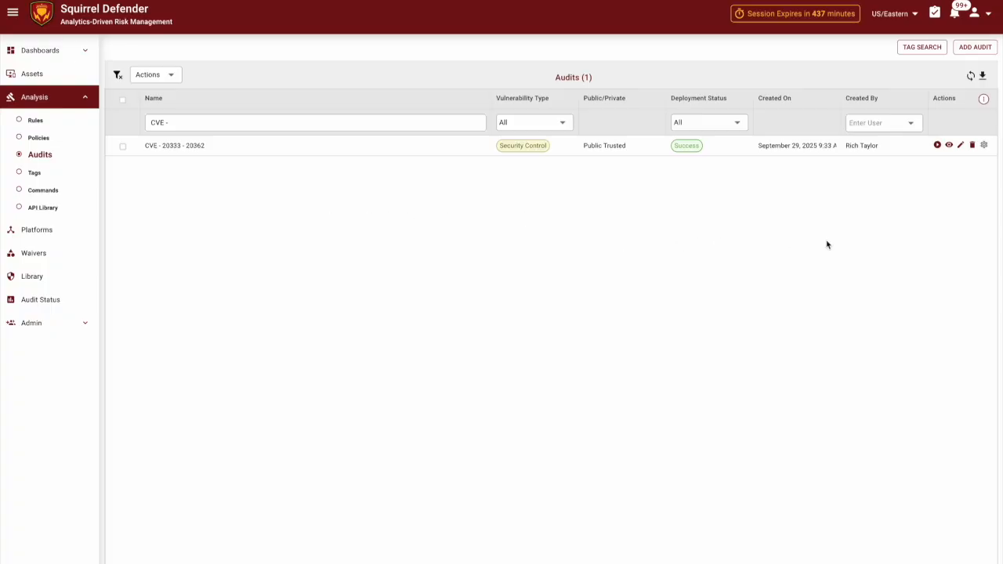
# - Run the CVE - 20333 - 20362 audit and refresh the audit status list to follow the new job
pyautogui.click(937, 146)
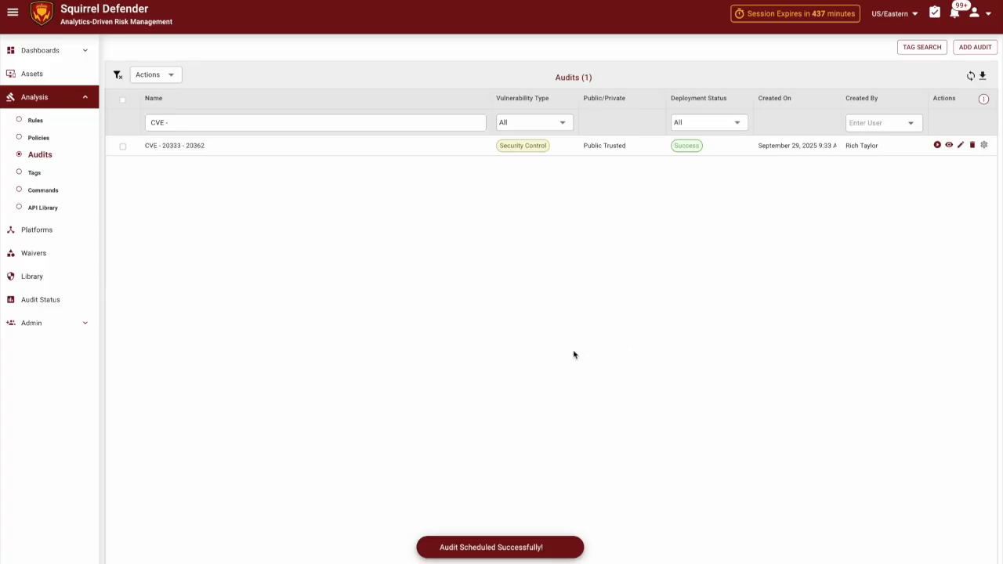
pyautogui.click(41, 300)
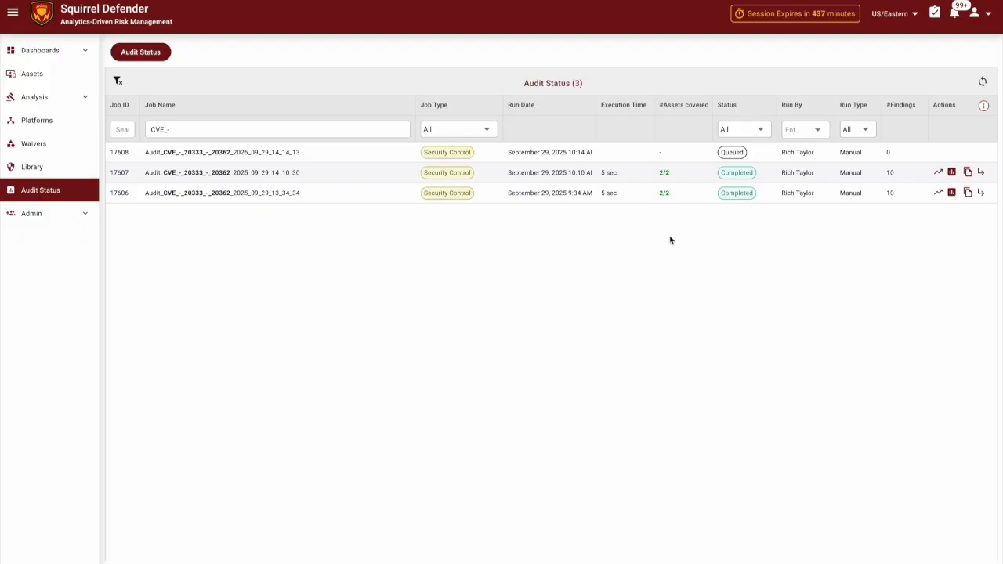
pyautogui.click(981, 82)
pyautogui.click(983, 82)
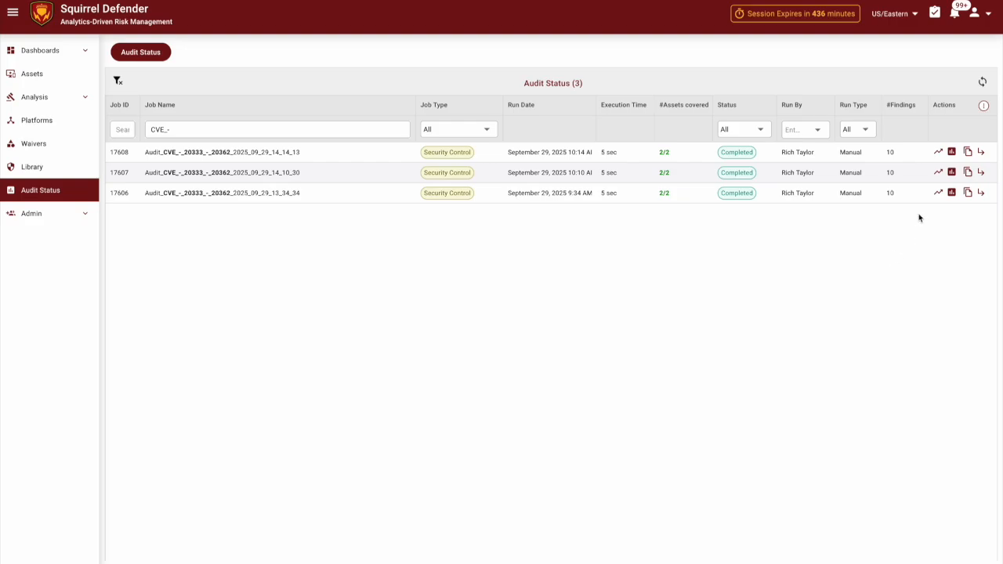
# - Open the finding summary of the newest CVE audit job and widen the Report Findings table to expose more columns
pyautogui.click(950, 152)
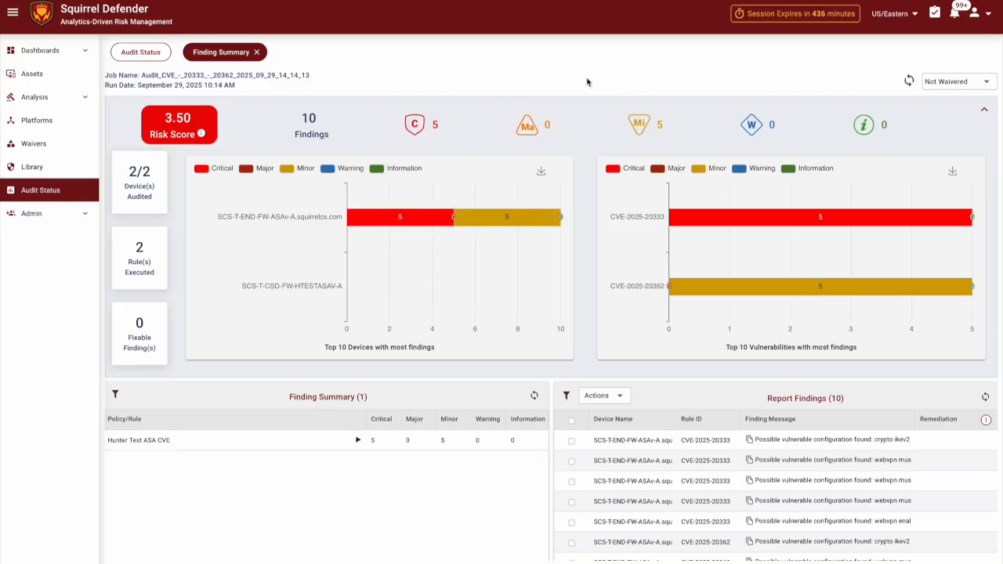
pyautogui.scroll(-3, 590, 83)
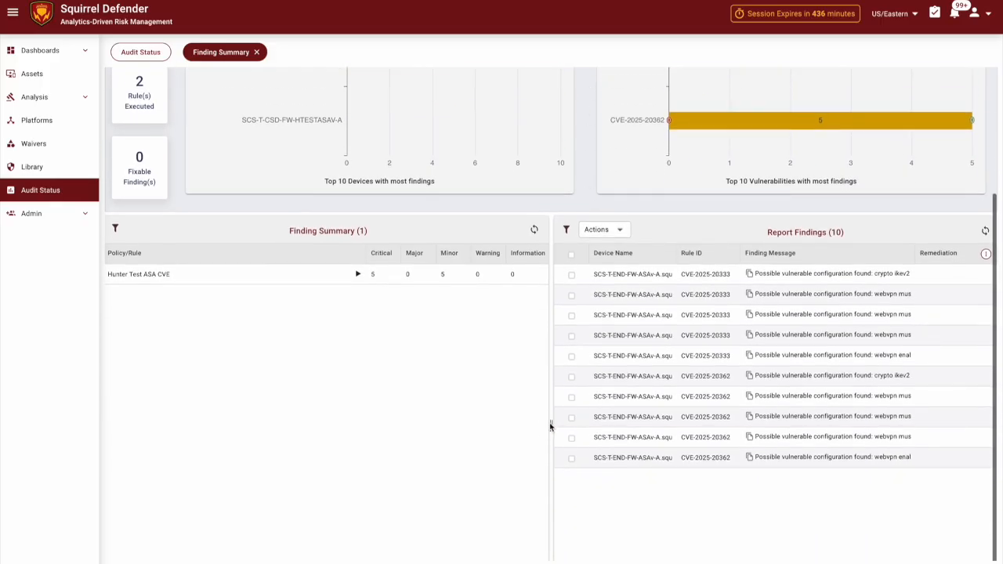
pyautogui.moveTo(551, 427); pyautogui.dragTo(283, 436)
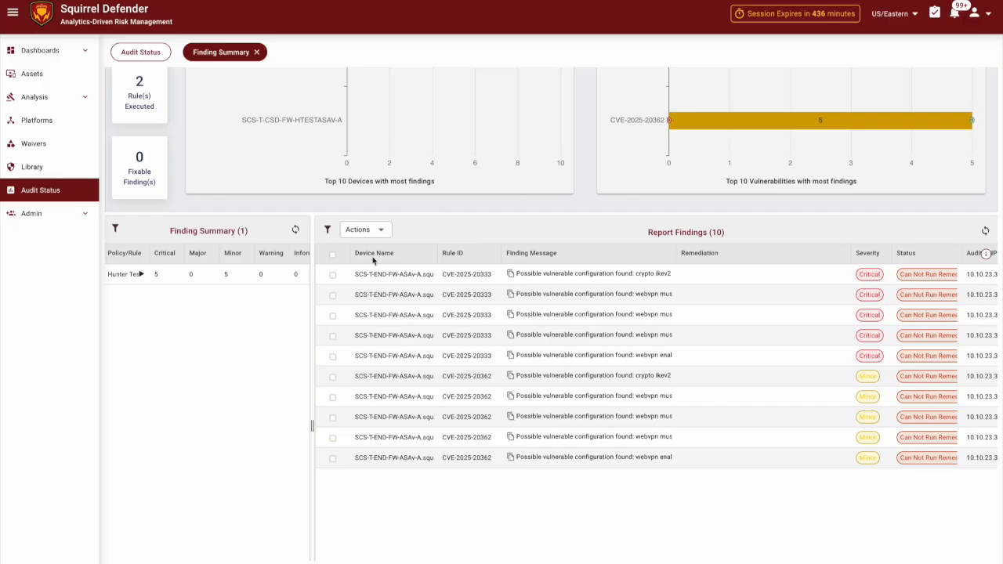
# - Select all entries in the Report Findings table and export them as a report
pyautogui.click(332, 255)
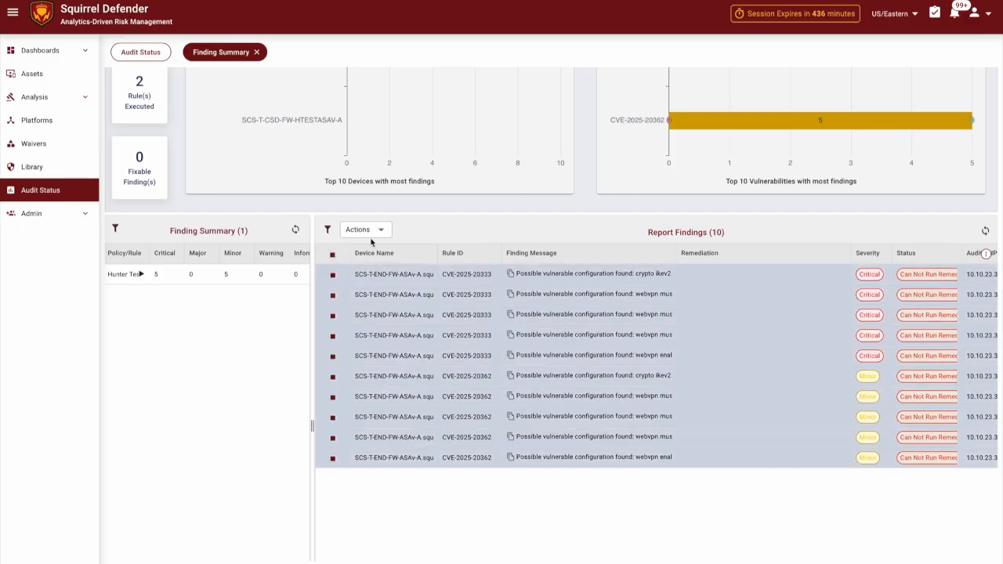
pyautogui.click(363, 230)
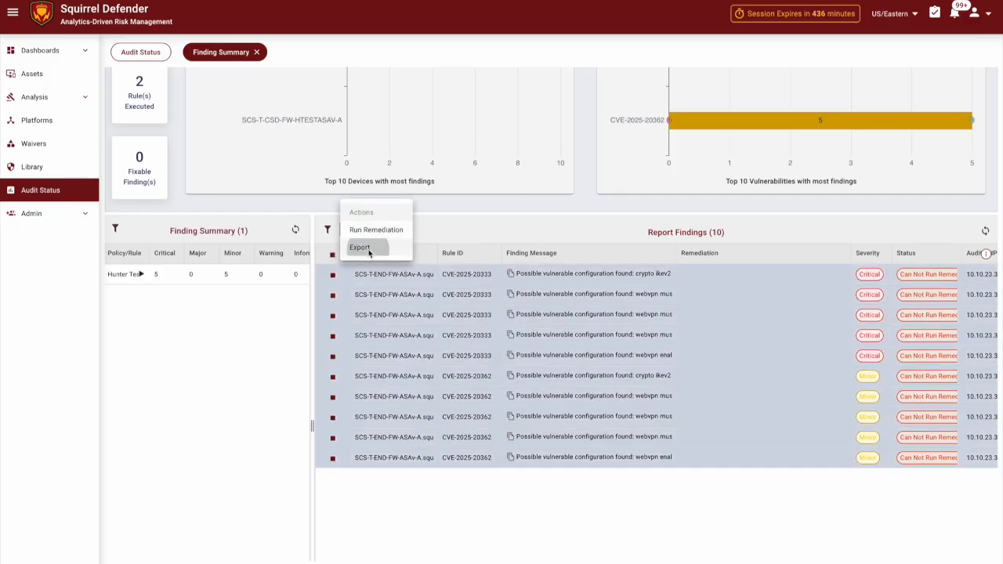
pyautogui.click(366, 247)
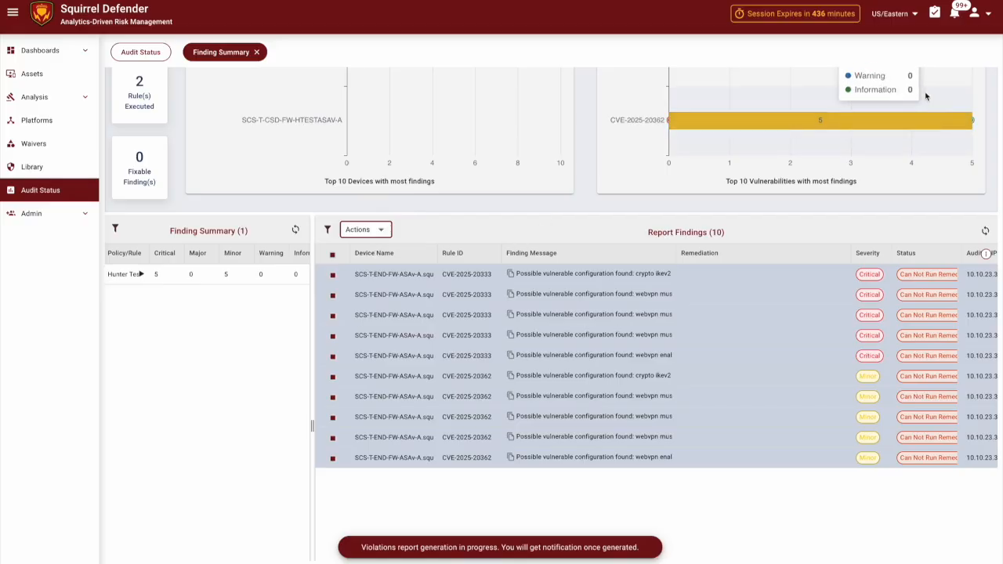
# - Check the notifications list for the exported findings report and return to the Audits list under Analysis
pyautogui.click(955, 17)
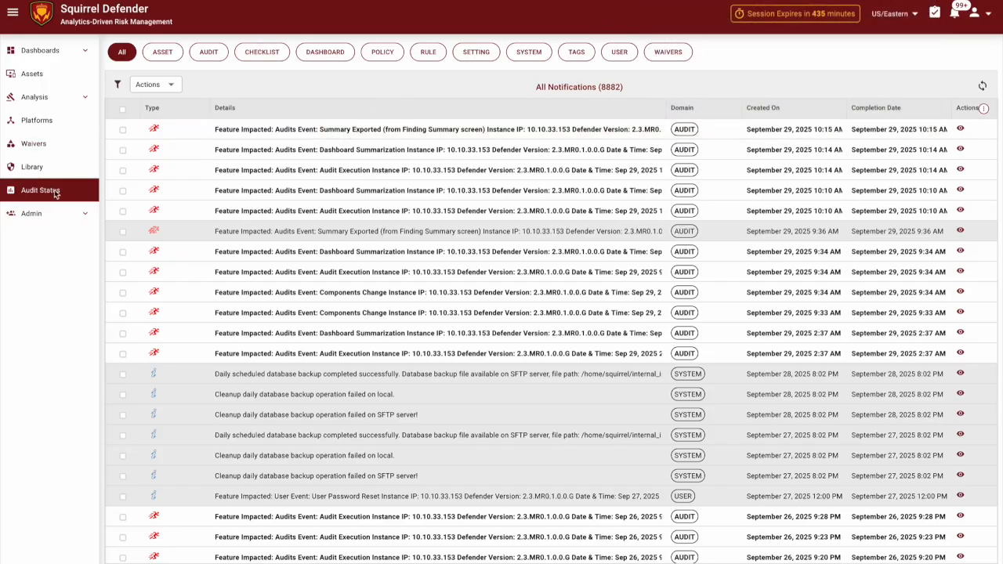
pyautogui.click(62, 102)
pyautogui.click(47, 158)
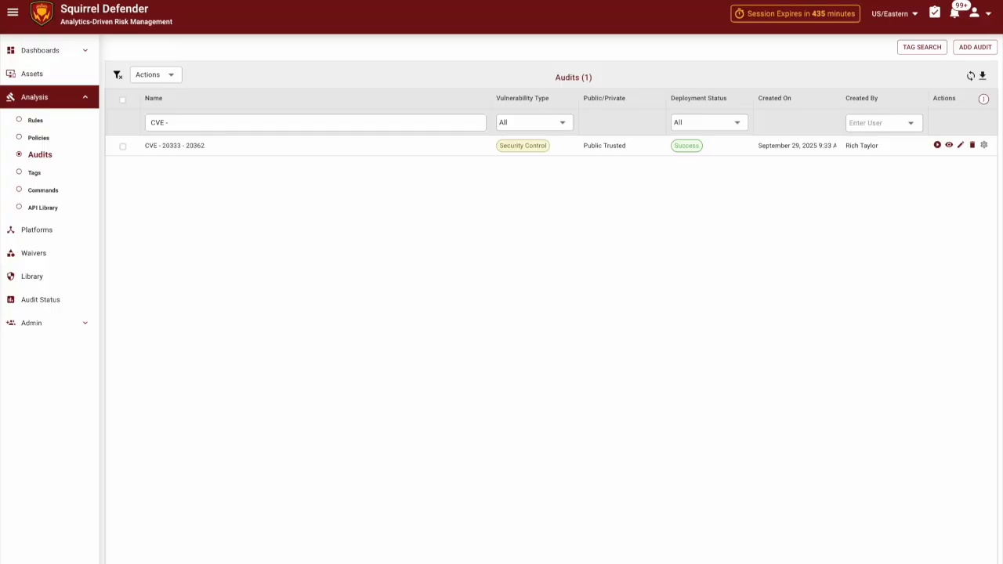
# - Switch to the exported findings_report_1 spreadsheet in Numbers, review its rule, severity and violation message columns for all findings, and close it
pyautogui.moveTo(0, 2); pyautogui.dragTo(549, 1)
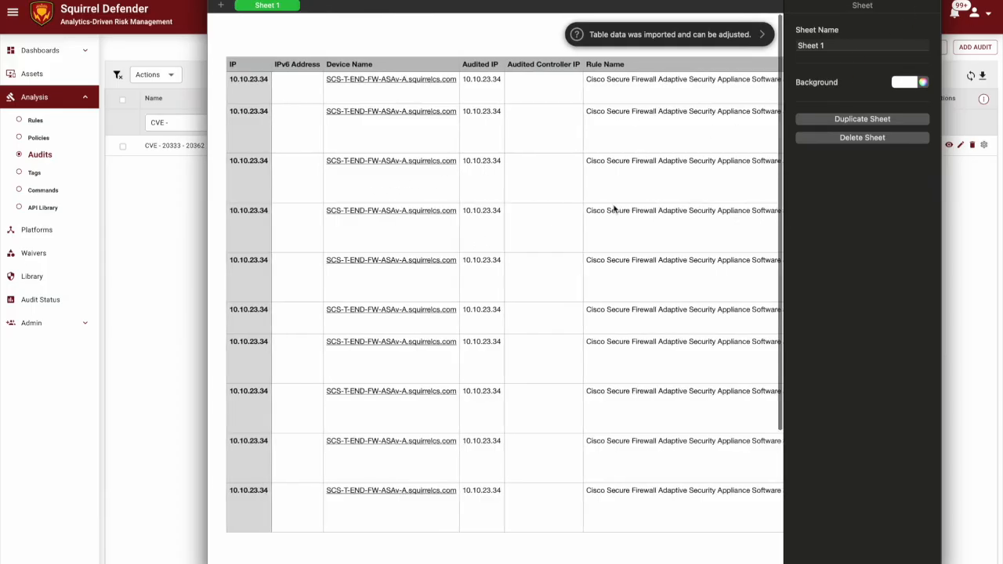
pyautogui.hscroll(3, 614, 209)
pyautogui.hscroll(5, 614, 208)
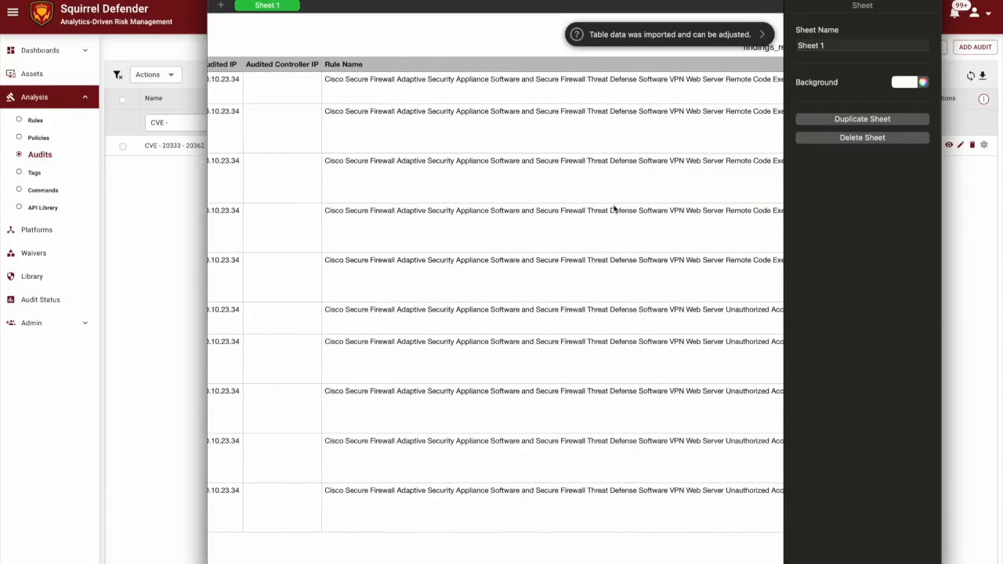
pyautogui.hscroll(6, 615, 208)
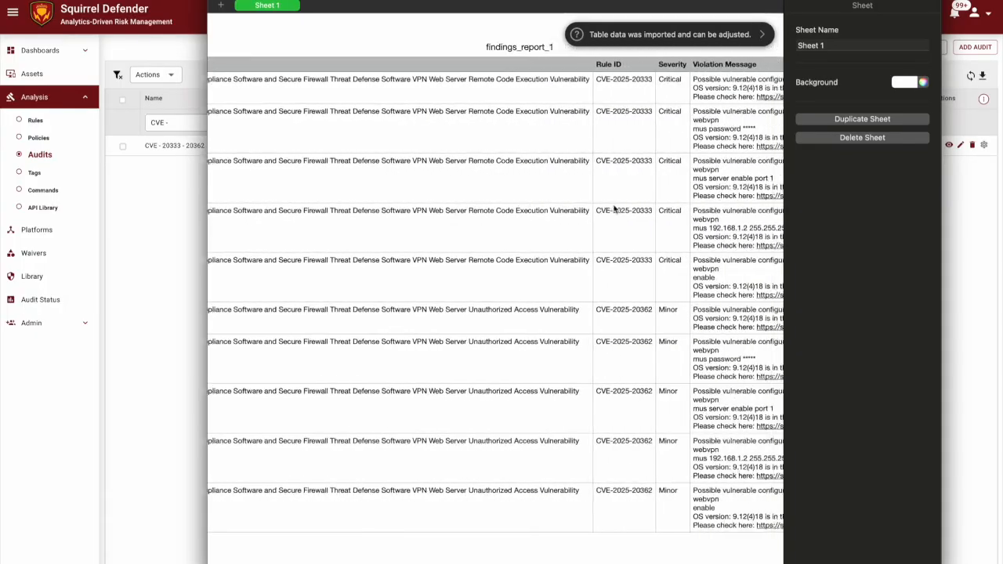
pyautogui.hscroll(6, 614, 209)
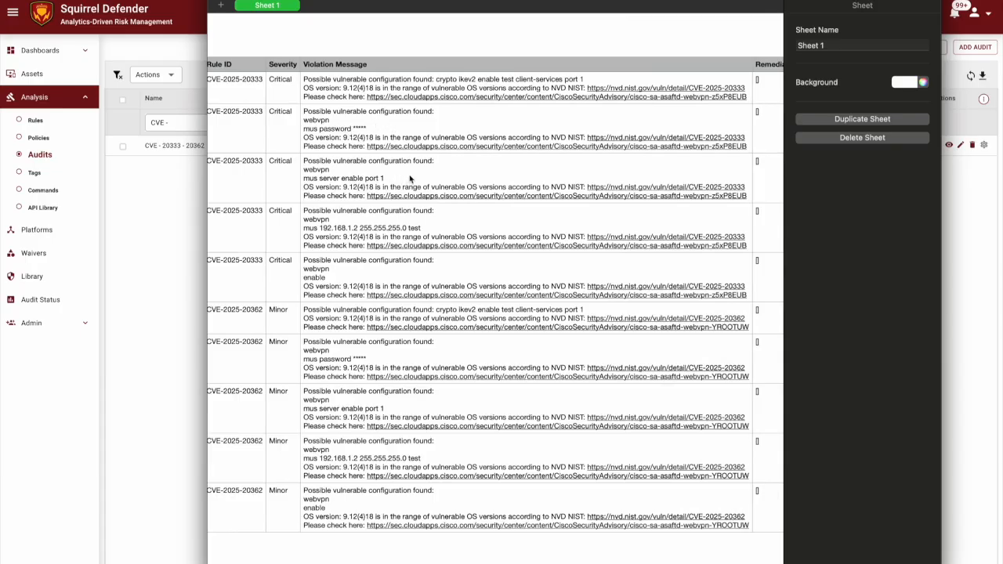
pyautogui.scroll(-2, 413, 180)
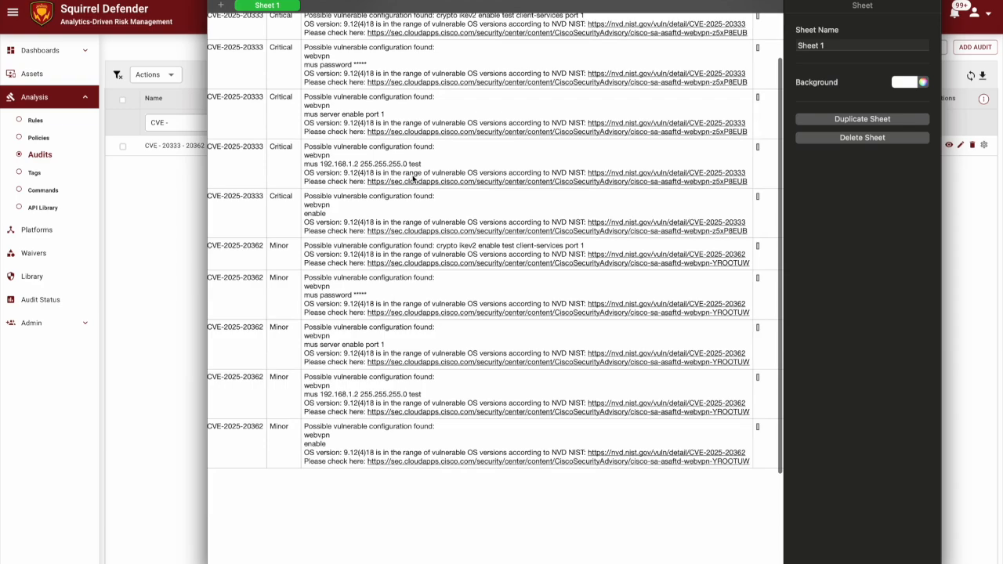
pyautogui.scroll(-1, 427, 211)
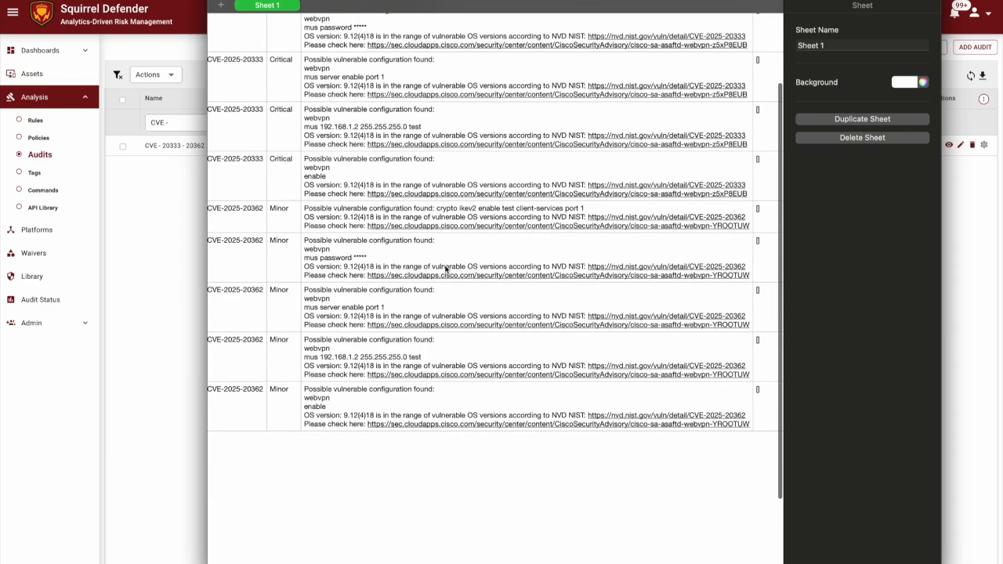
pyautogui.scroll(-1, 515, 249)
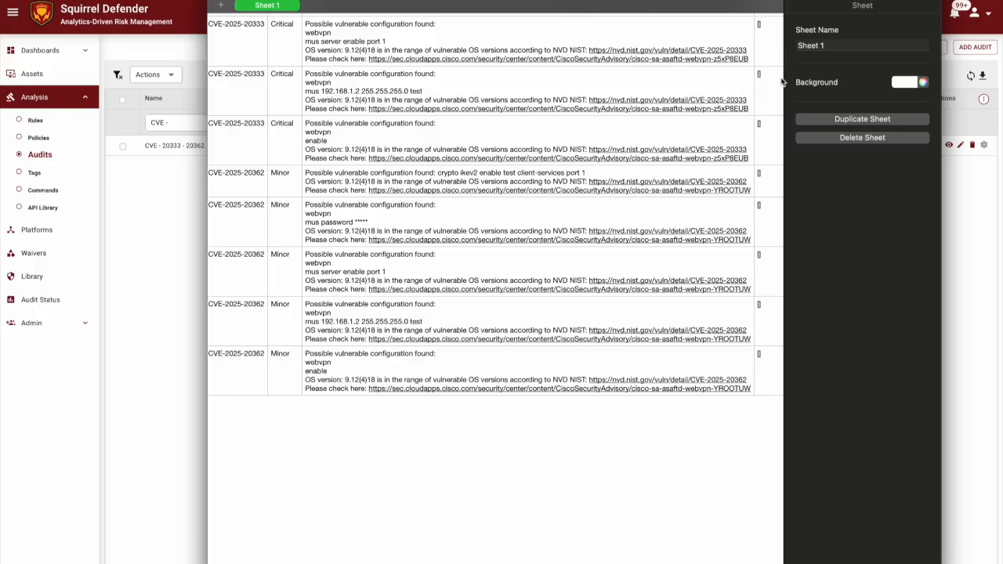
pyautogui.moveTo(286, 0); pyautogui.dragTo(272, 25)
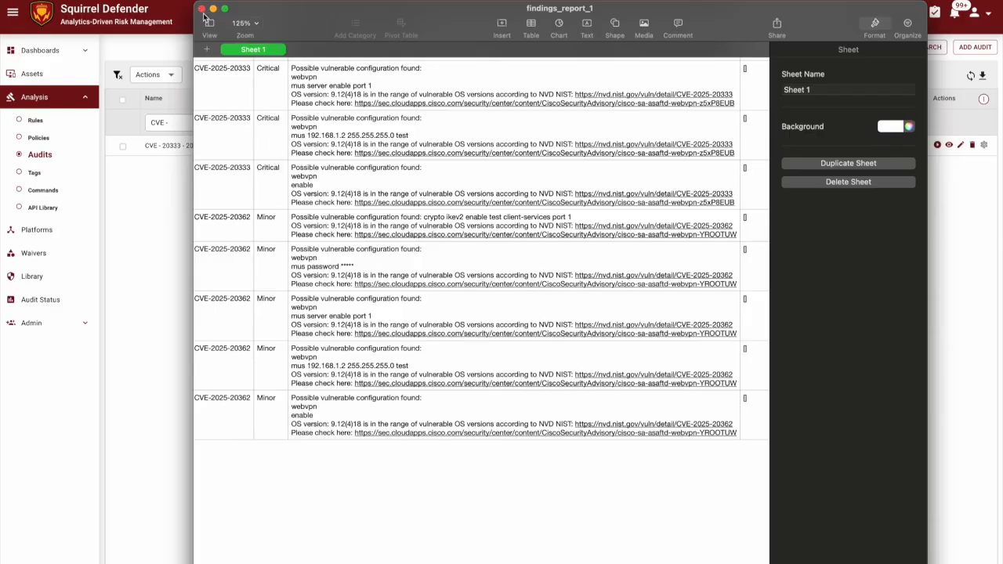
pyautogui.click(202, 9)
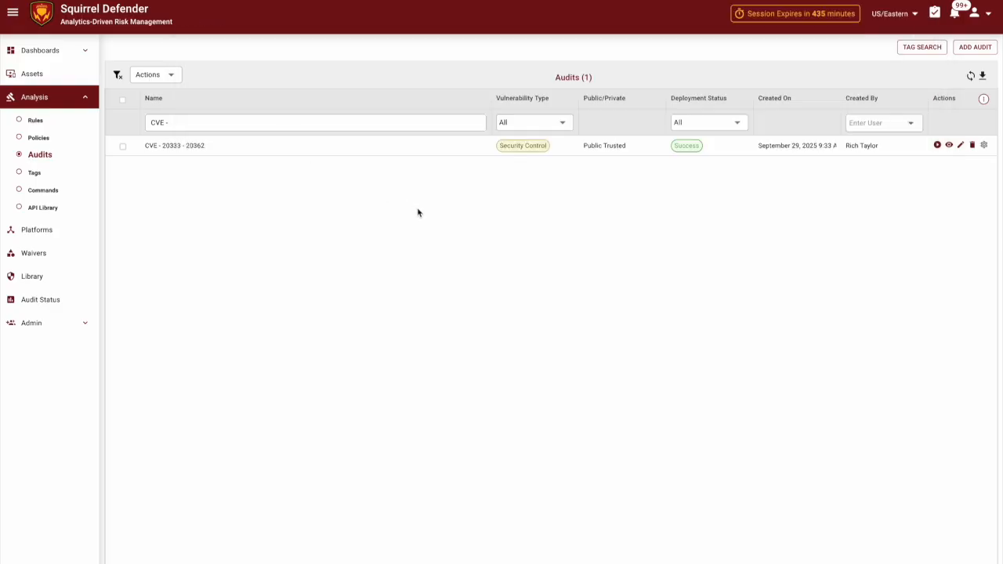